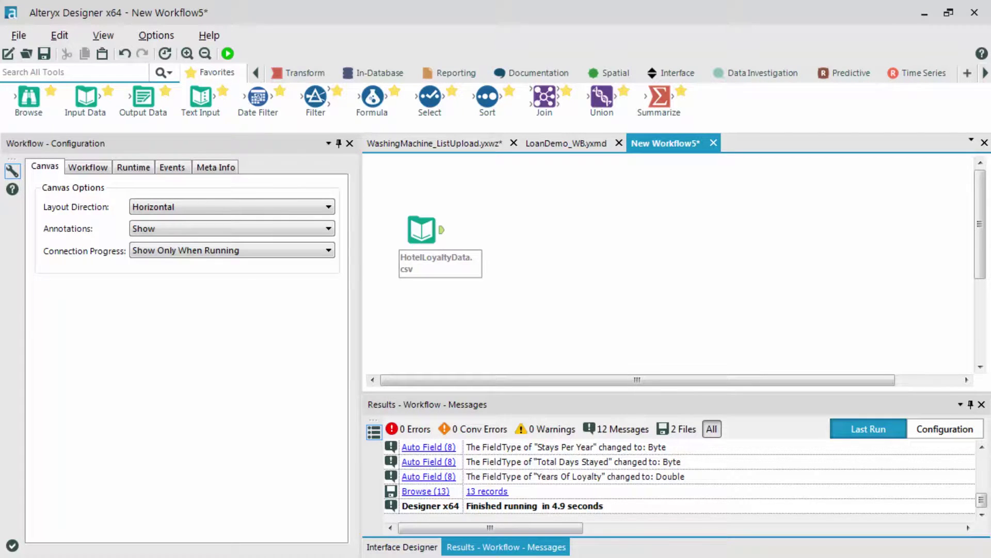
- Review the HotelLoyaltyData.csv input's path and preview, then connect a Select tool after it
left_click(419, 226)
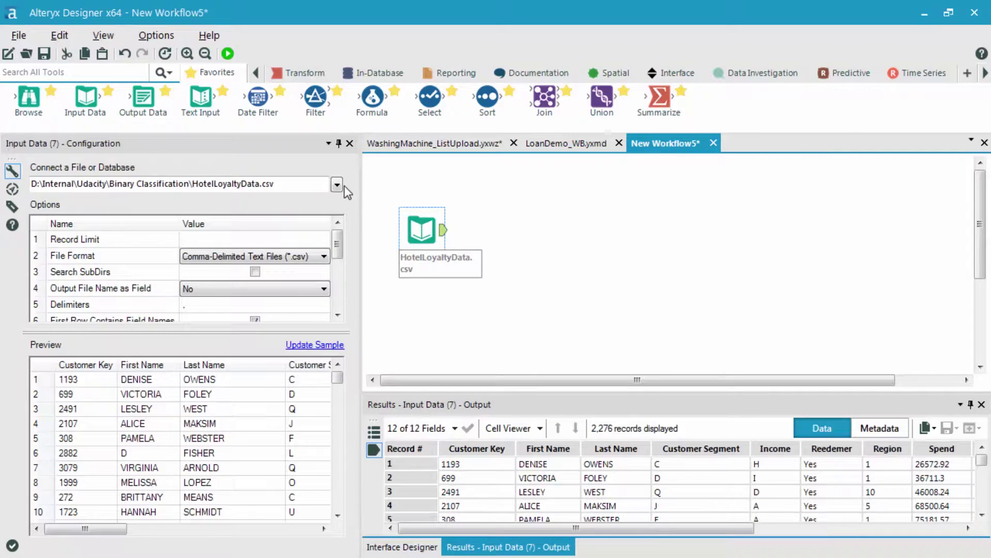
left_click(337, 184)
left_click(242, 294)
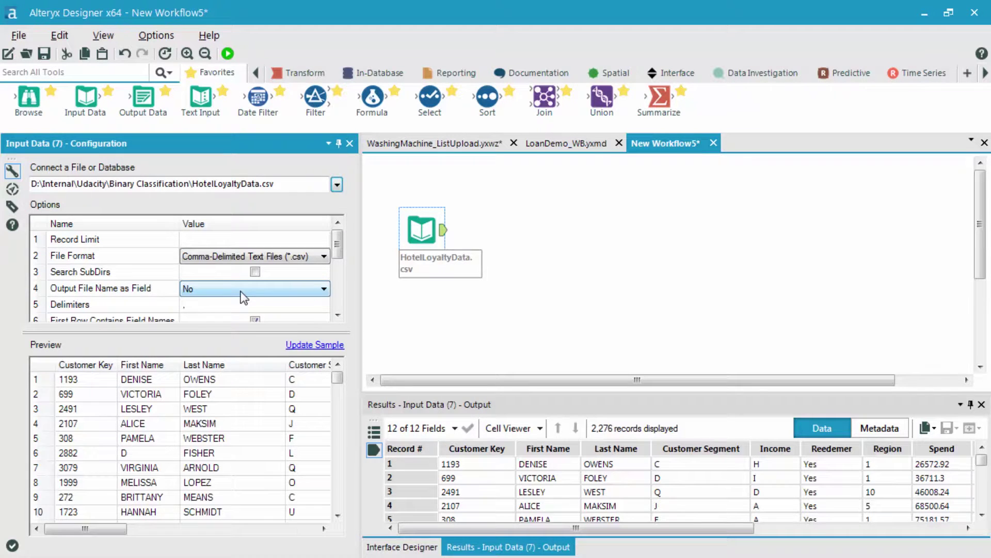
left_click(243, 528)
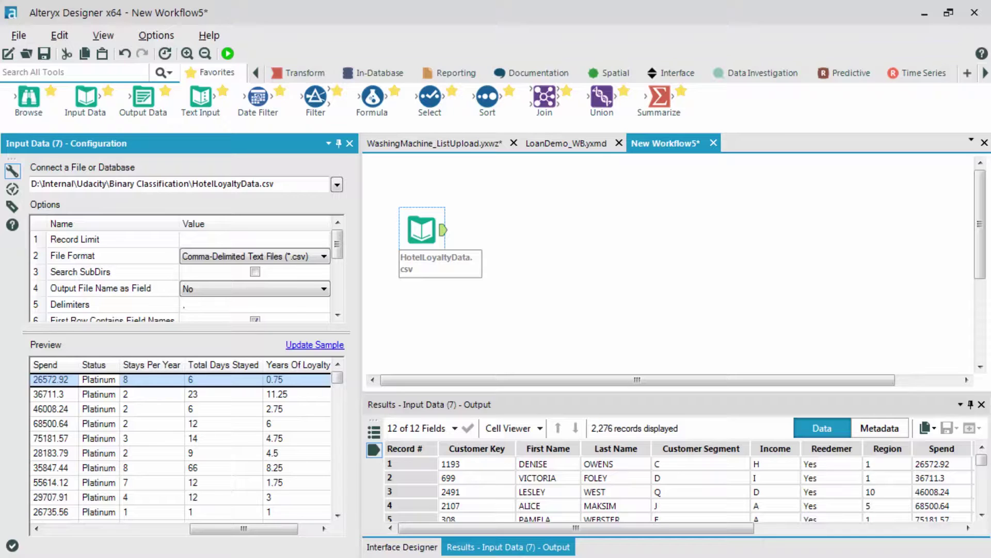
left_click_drag(430, 95, 498, 235)
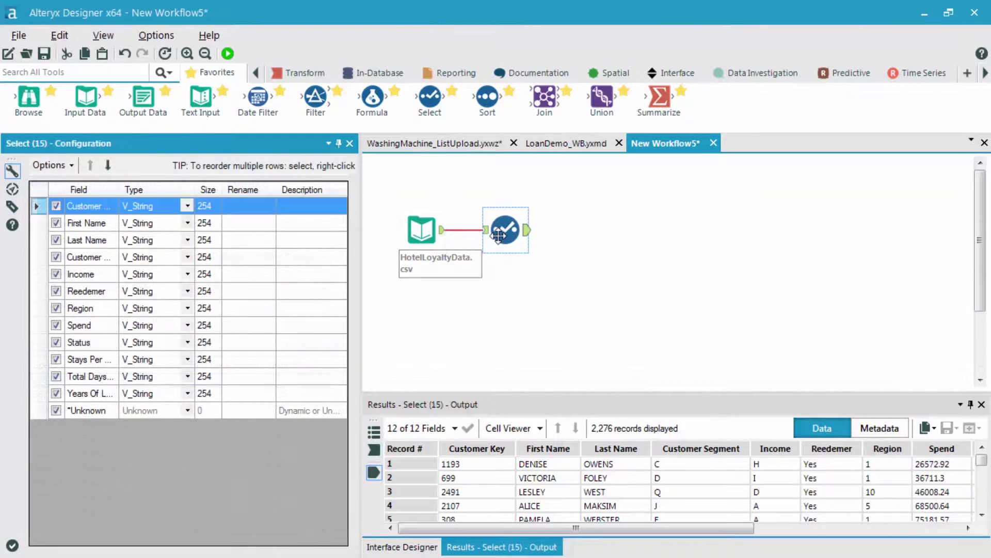
- Change Spend, Stays Per Year, Total Days Stayed and Years Of Loyalty to Double
left_click(188, 325)
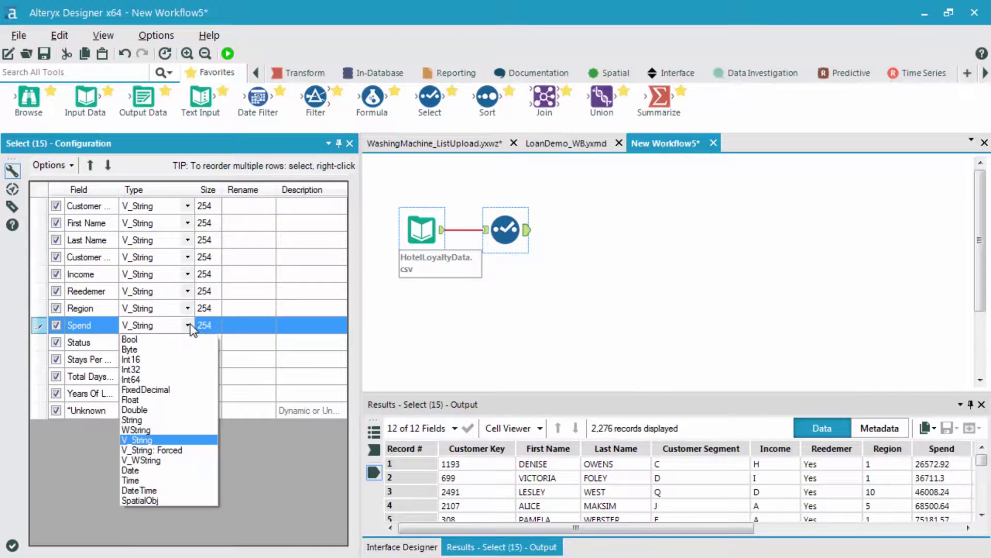
left_click(147, 411)
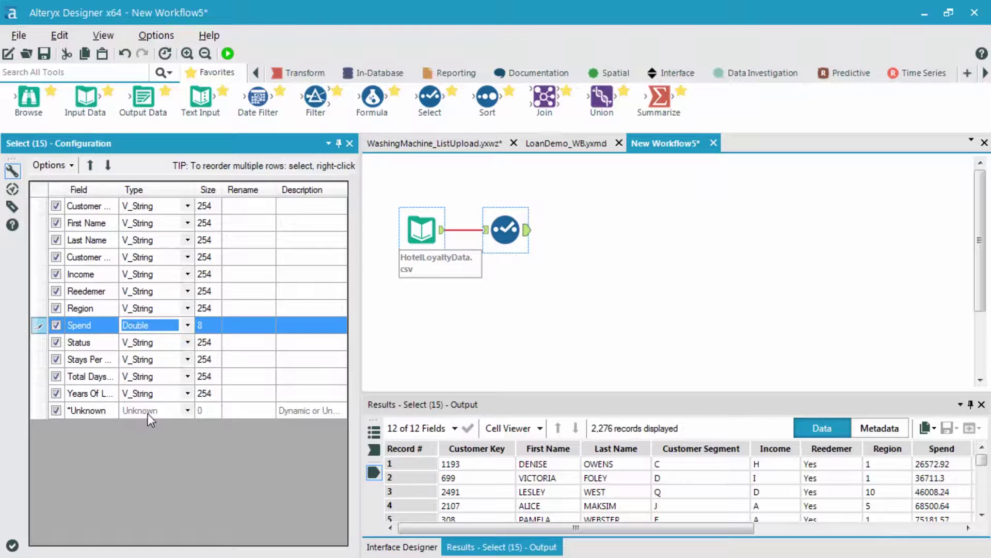
left_click(188, 359)
left_click(145, 444)
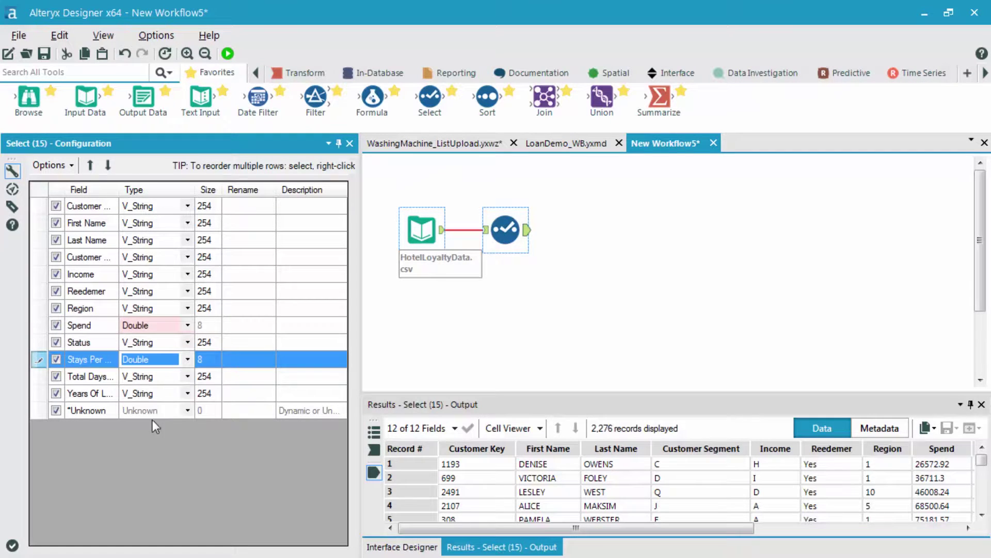
left_click(188, 377)
left_click(140, 459)
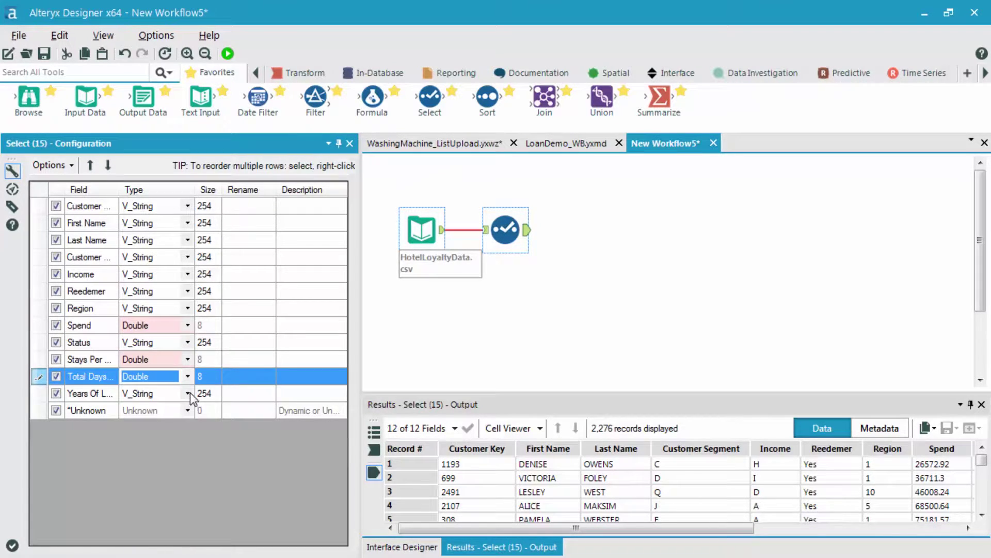
left_click(188, 394)
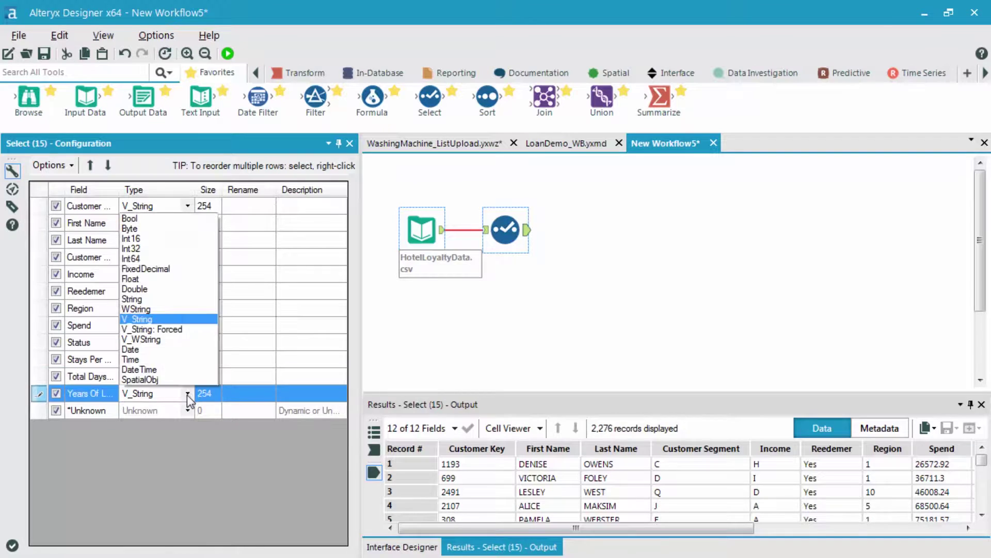
left_click(143, 289)
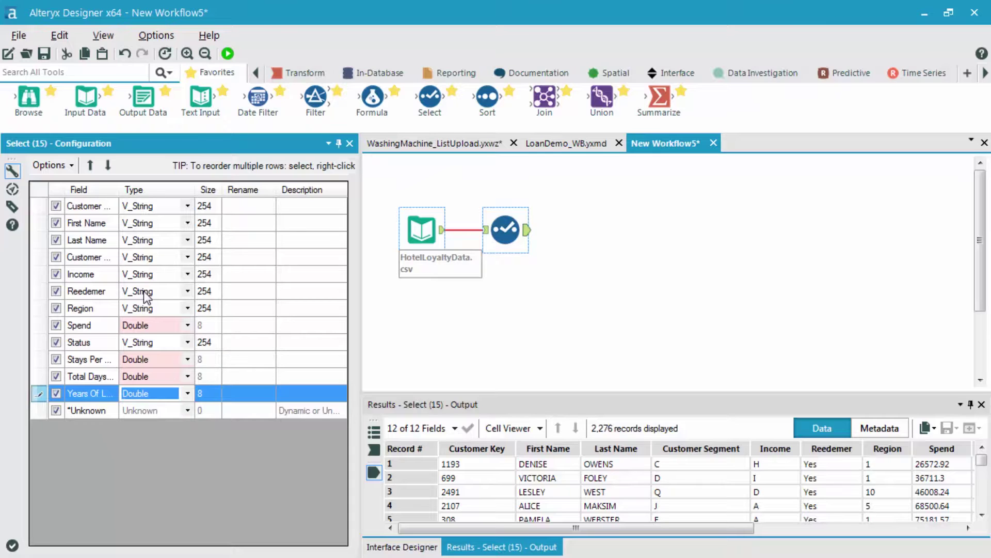
left_click(255, 74)
- Place a Create Samples tool from the Preparation tools after the Select step
left_click(253, 78)
left_click(284, 70)
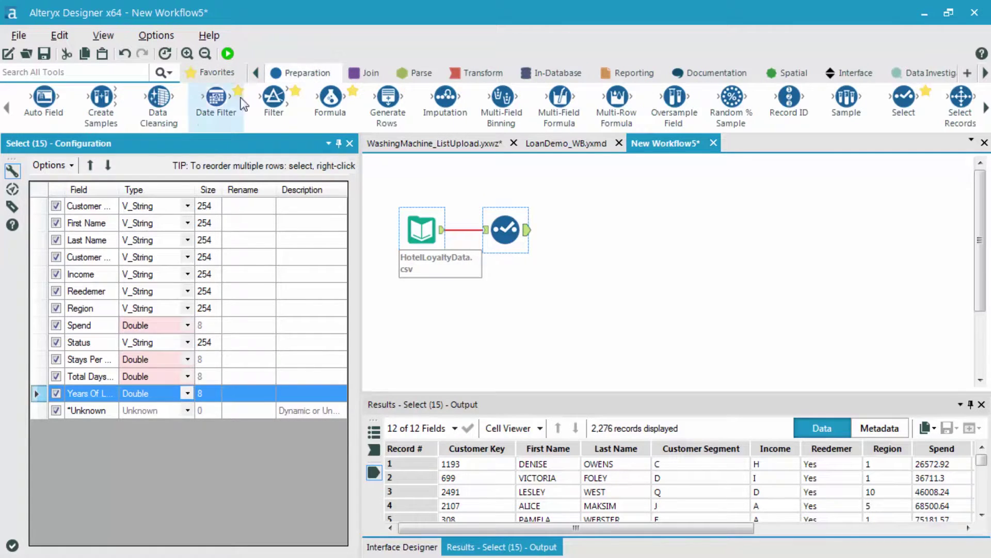
left_click_drag(101, 98, 579, 229)
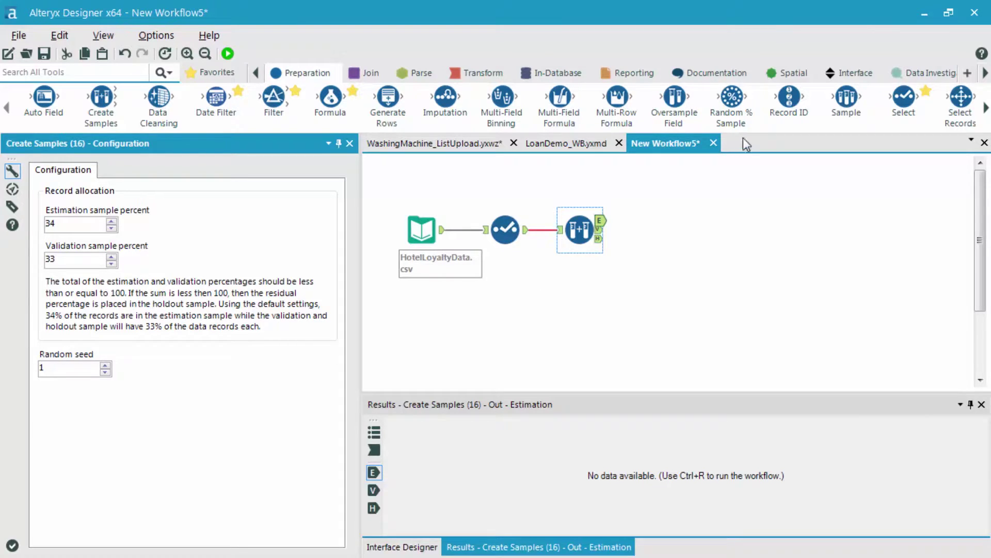
- Set the estimation sample to 70 percent and the validation sample to 30 percent
left_click_drag(55, 223, 46, 236)
type("70")
key("Tab")
type("30")
left_click(597, 223)
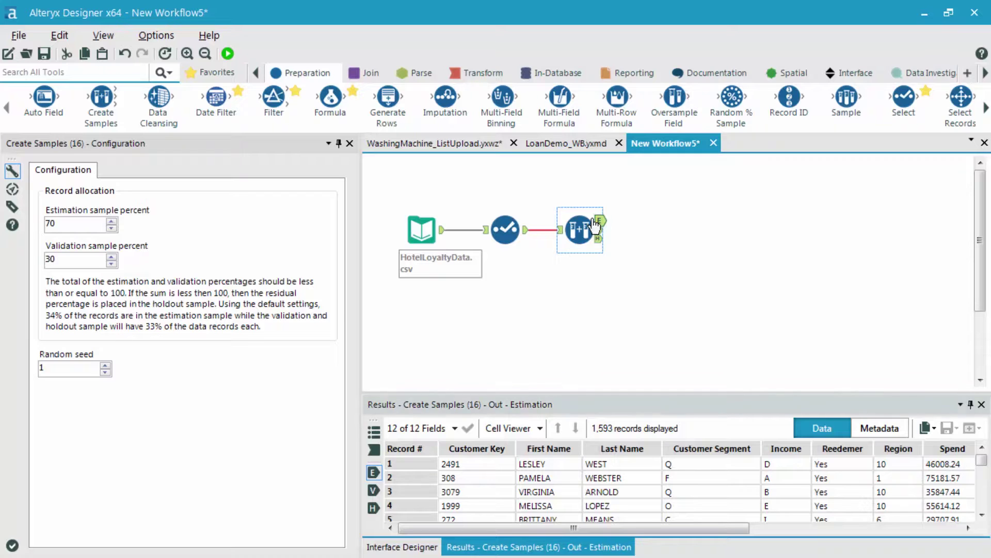
- Inspect the validation output (683 records) and the empty holdout output
left_click(372, 490)
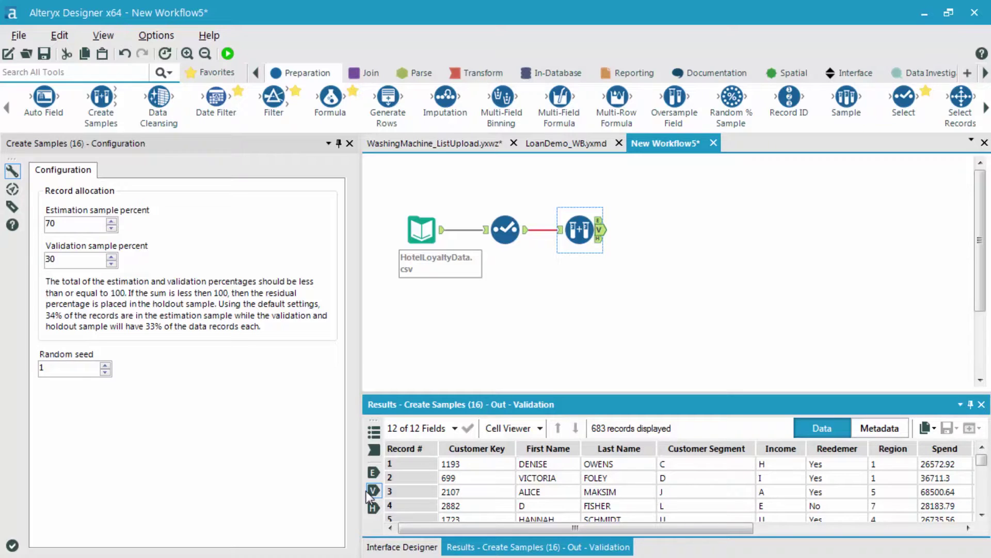
left_click(373, 508)
scroll(695, 91, "down", 10)
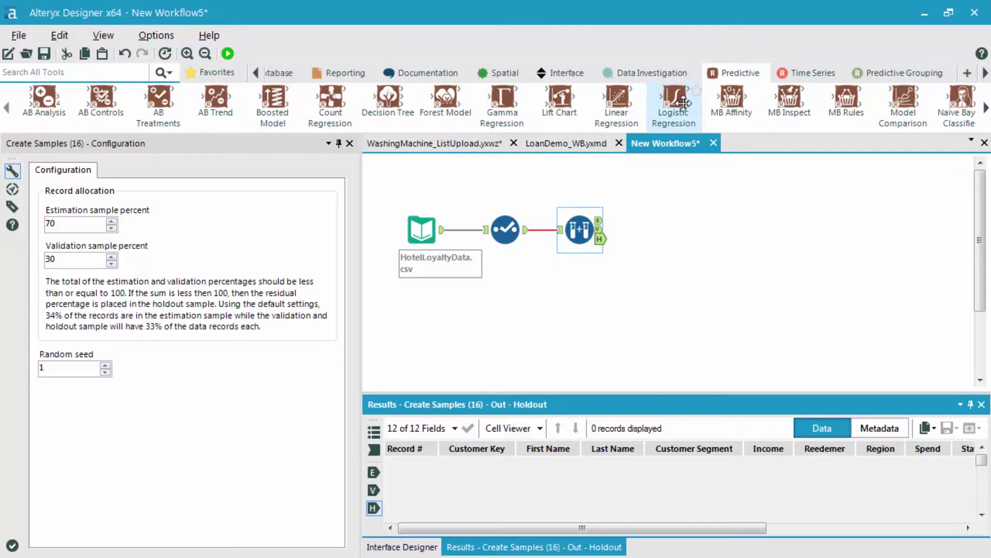
- Add a Logistic Regression after Create Samples and name the model Hotel_Log
scroll(684, 103, "down", 1)
left_click_drag(670, 103, 644, 176)
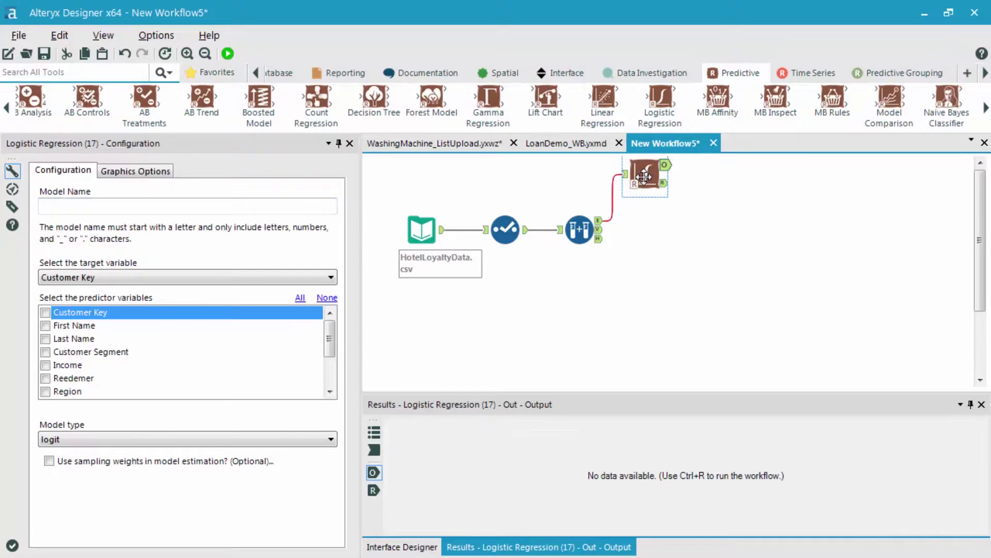
left_click_drag(646, 177, 676, 225)
left_click(158, 210)
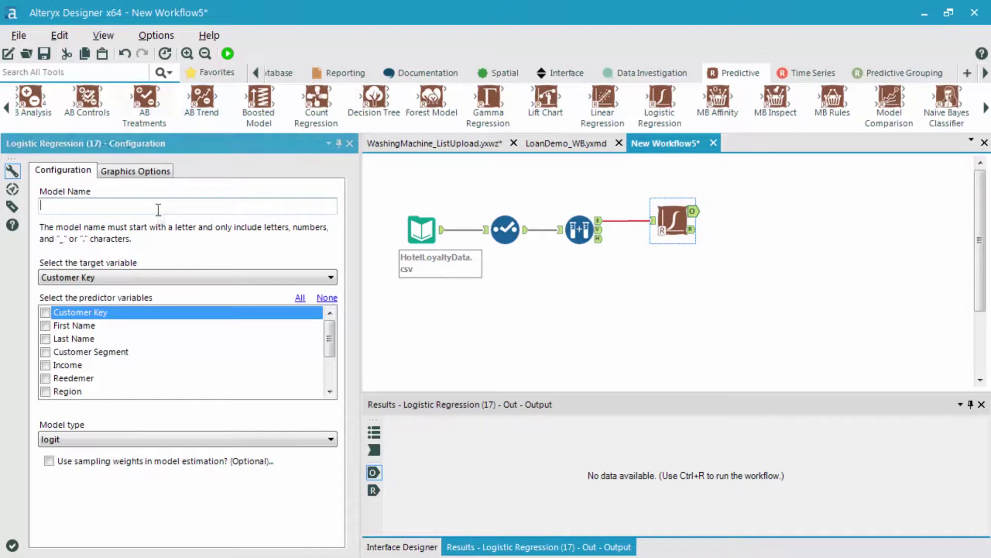
type("Ho")
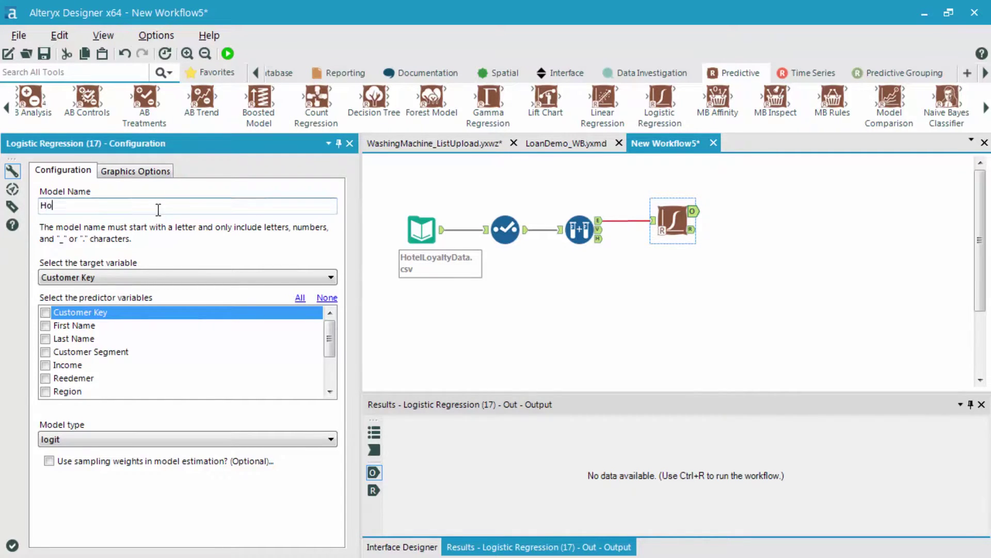
type("tel_Log")
- Target Reedemer and use all fields except First Name, Last Name and Reedemer as predictors
left_click(154, 284)
left_click(133, 352)
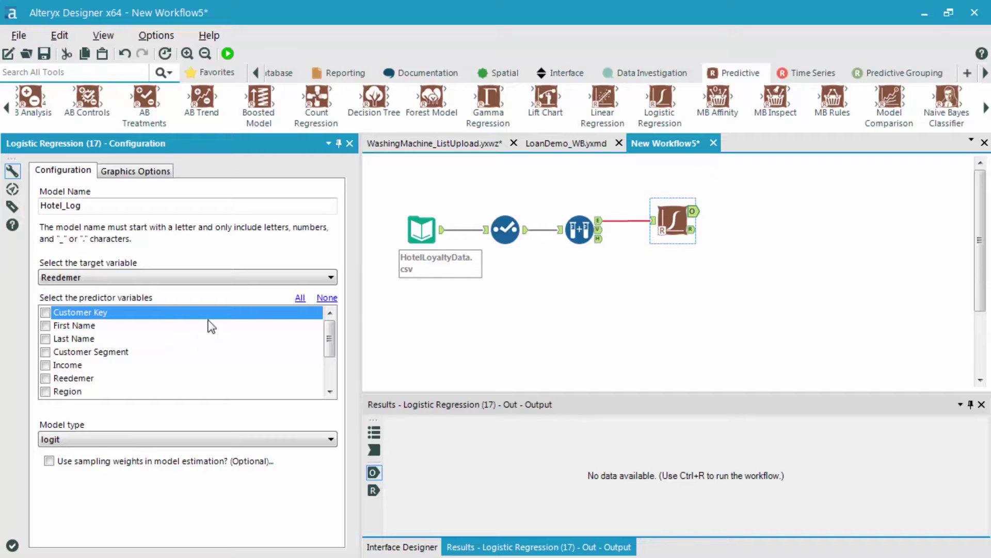
left_click(303, 299)
left_click(62, 325)
left_click(66, 342)
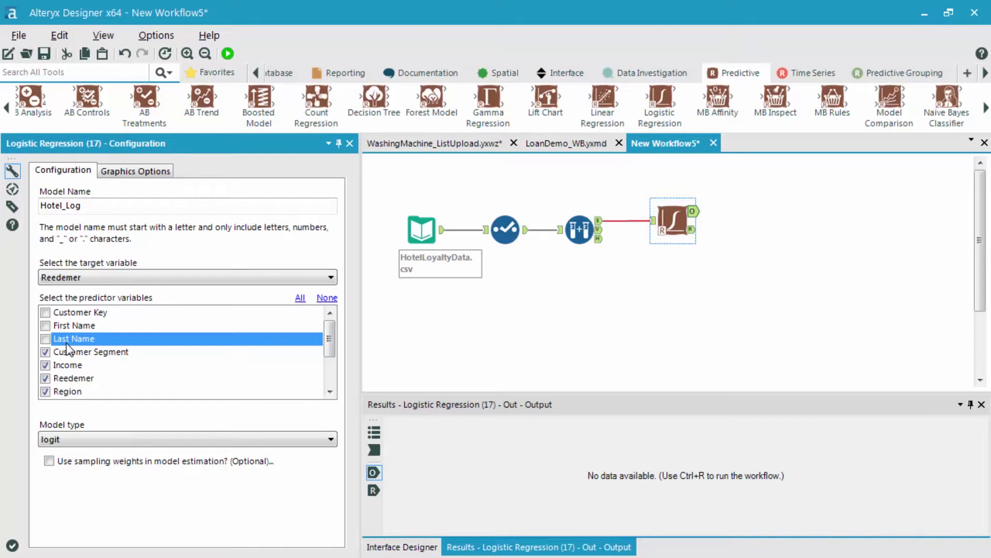
left_click(66, 377)
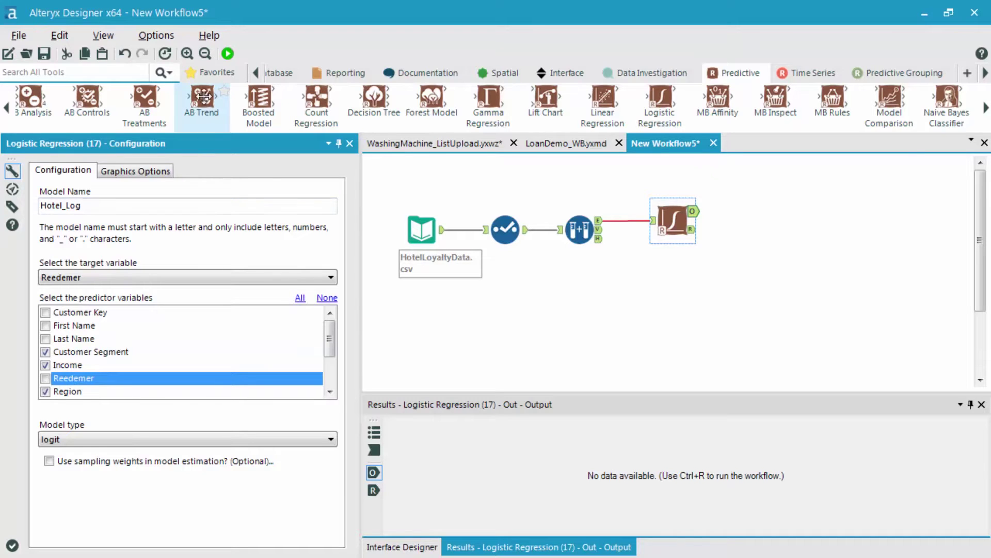
left_click(202, 73)
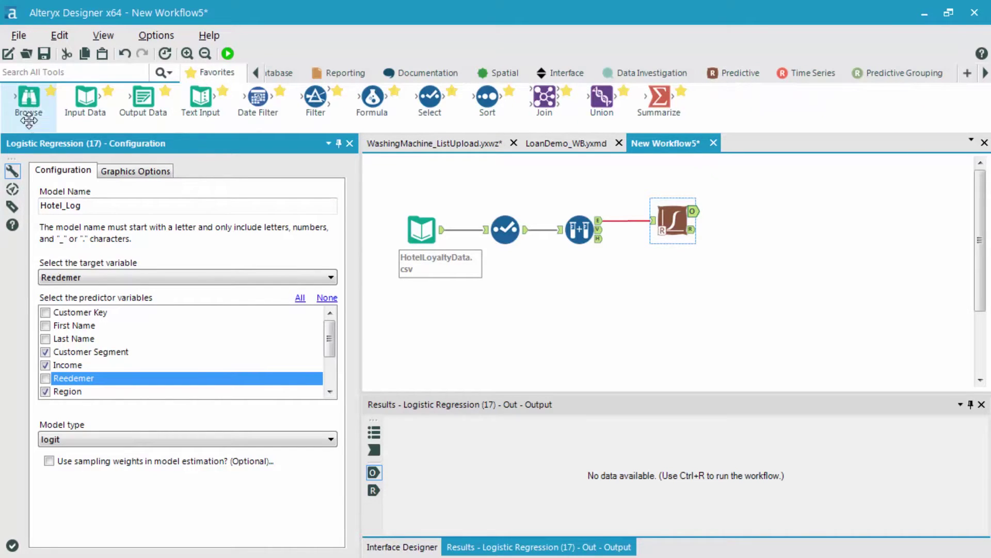
- Attach a Browse tool to the regression's report output and run the workflow
left_click_drag(32, 119, 745, 243)
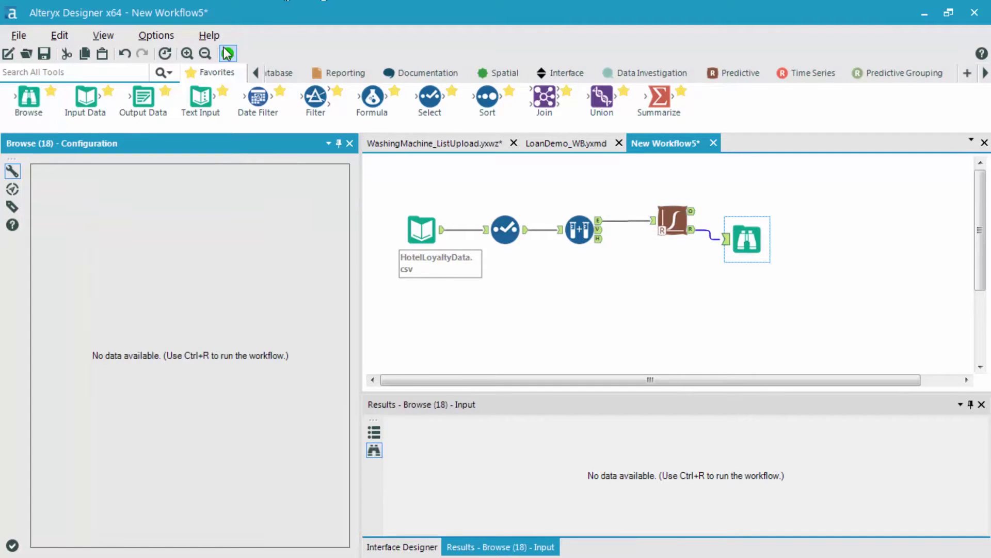
left_click(227, 53)
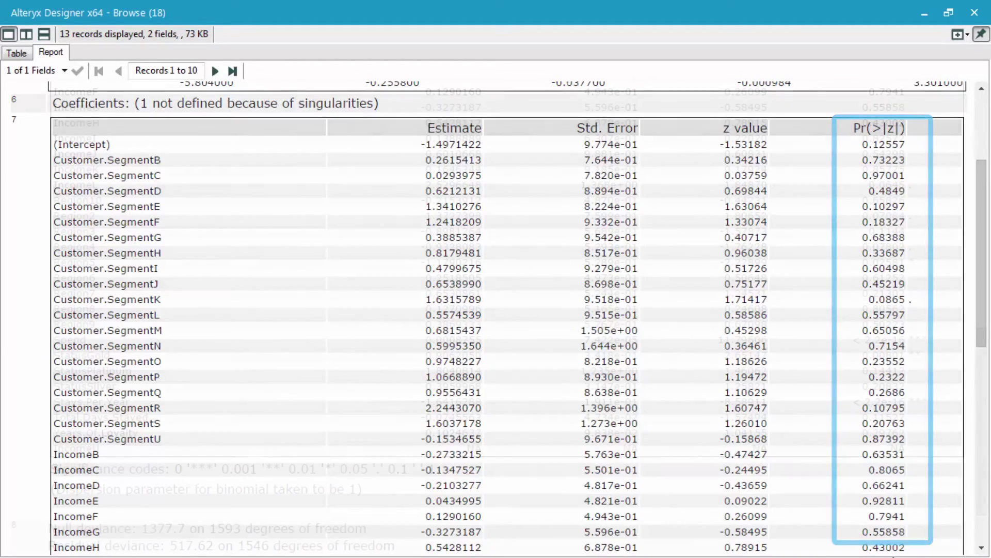
scroll(506, 310, "down", 9)
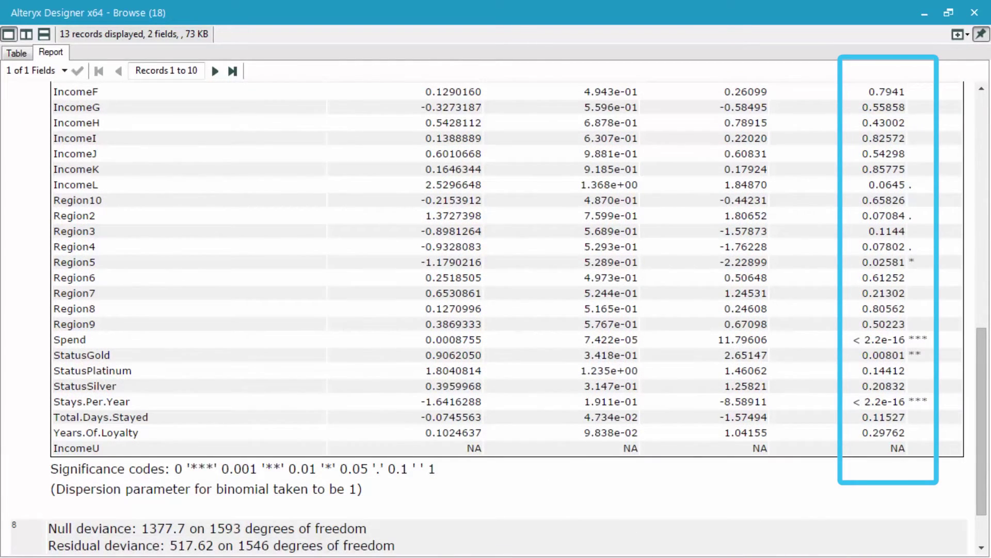